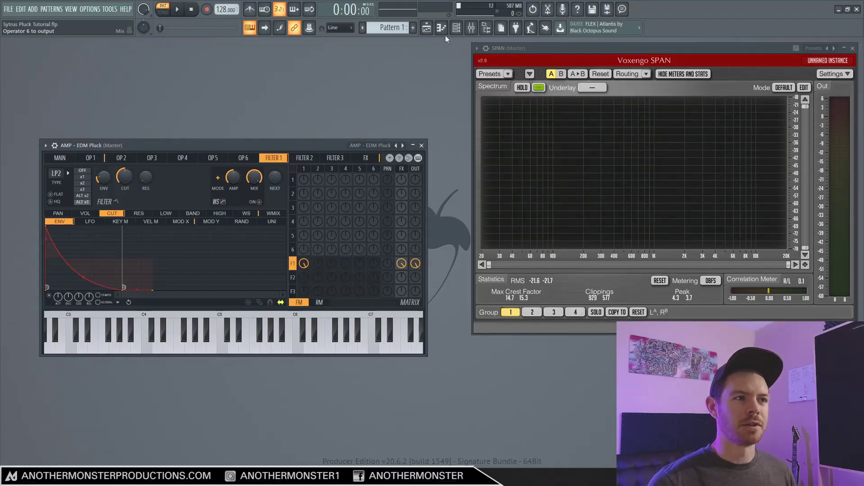
Open the EDM Pluck channel's notes in the piano roll and play the pattern
{"action": "left_click", "coordinate": [441, 28]}
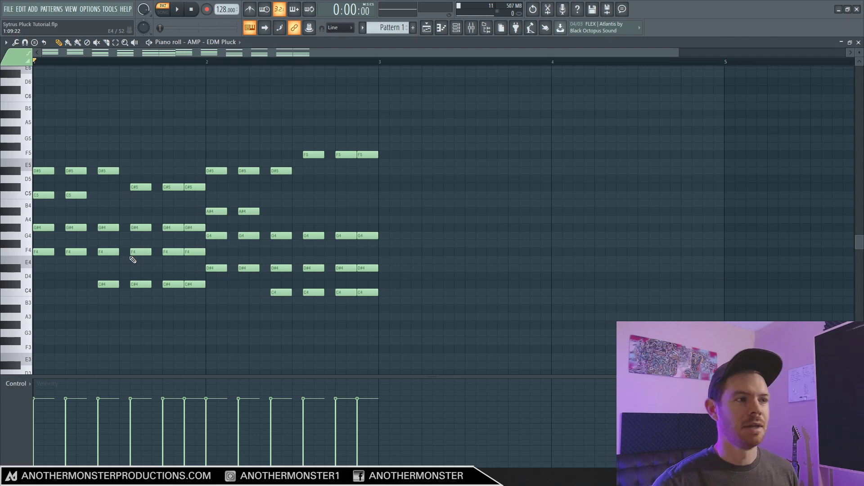
{"action": "key", "text": "space"}
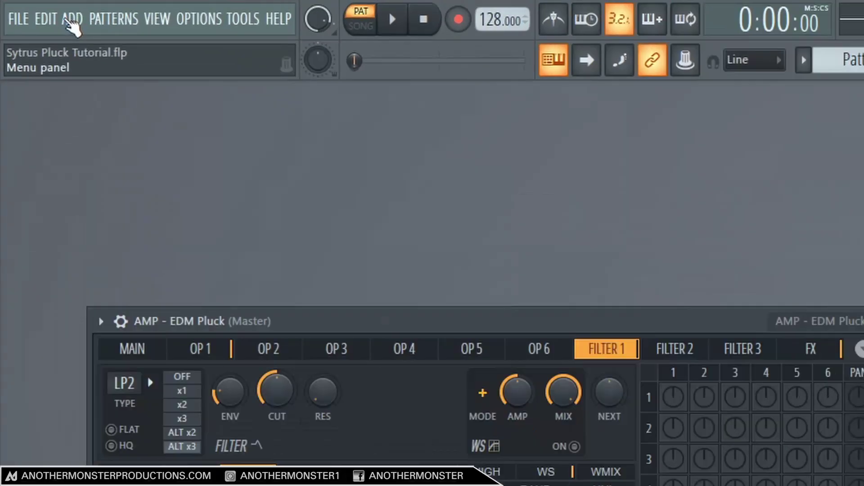
Load the Default preset into the Sytrus instance that holds the EDM Pluck sound and audition a note
{"action": "left_click", "coordinate": [32, 9]}
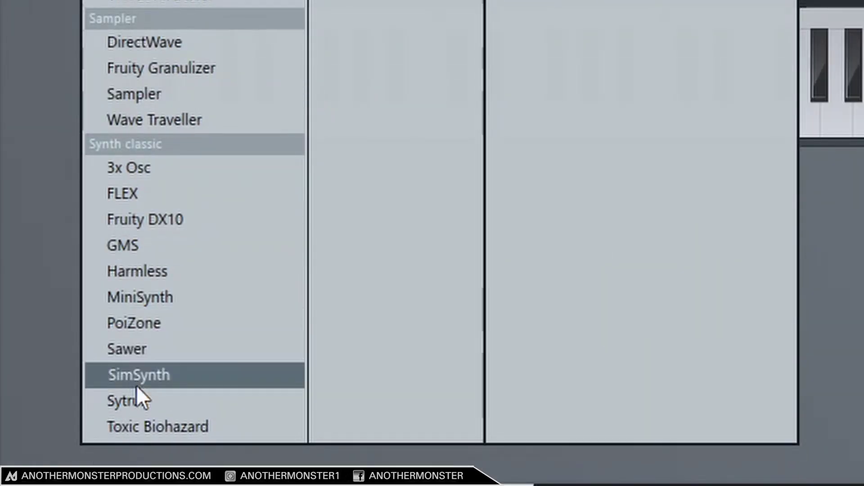
{"action": "left_click", "coordinate": [146, 401]}
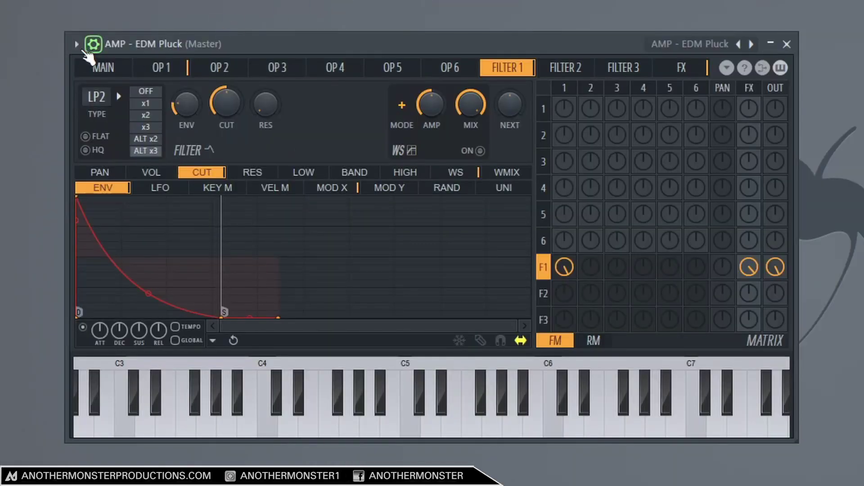
{"action": "left_click", "coordinate": [77, 44]}
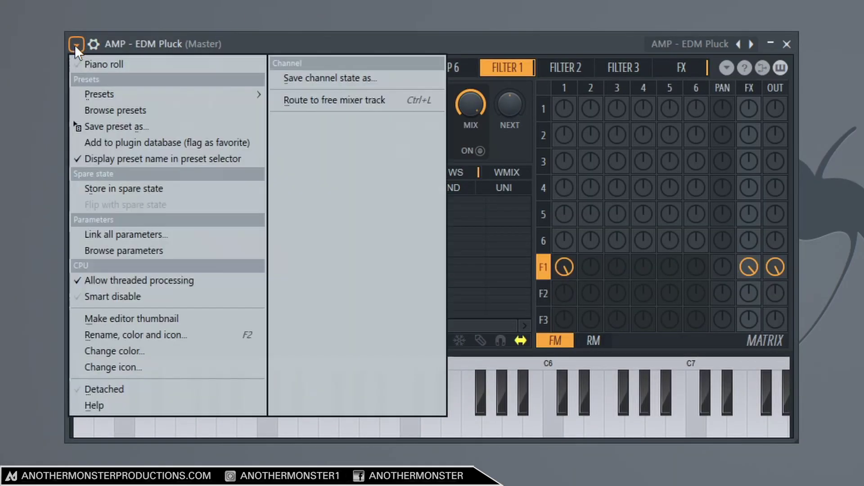
{"action": "mouse_move", "coordinate": [101, 92]}
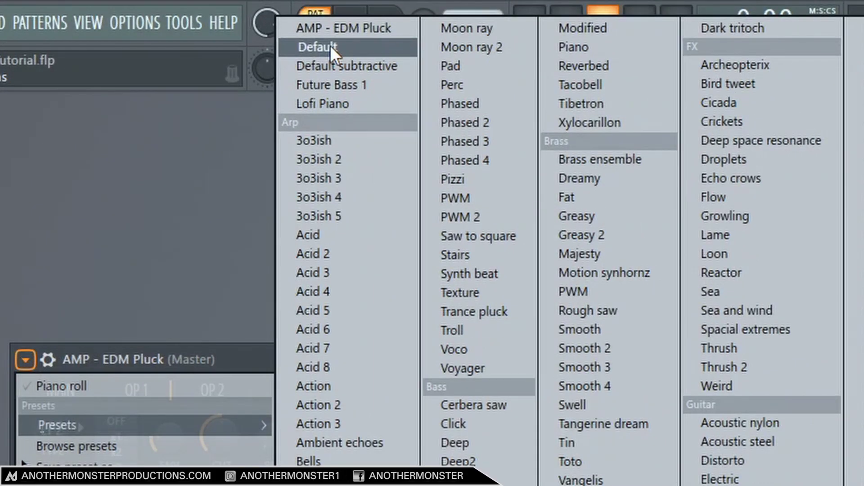
{"action": "left_click", "coordinate": [169, 18]}
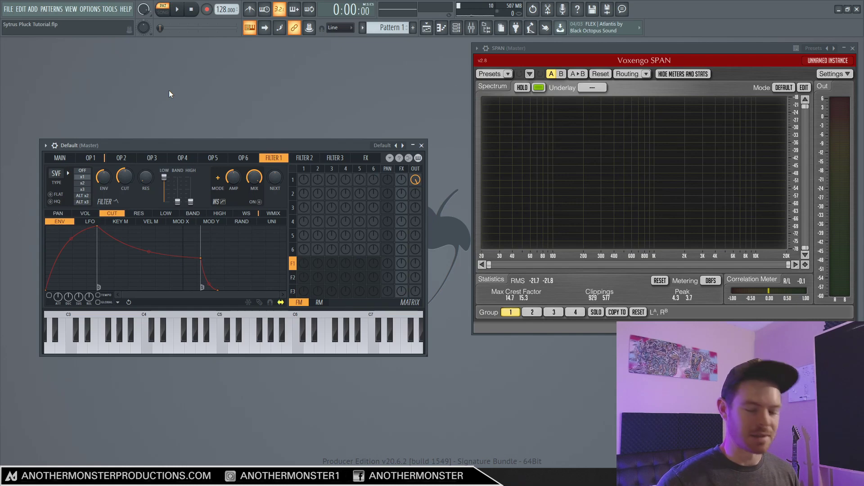
{"action": "key", "text": "v"}
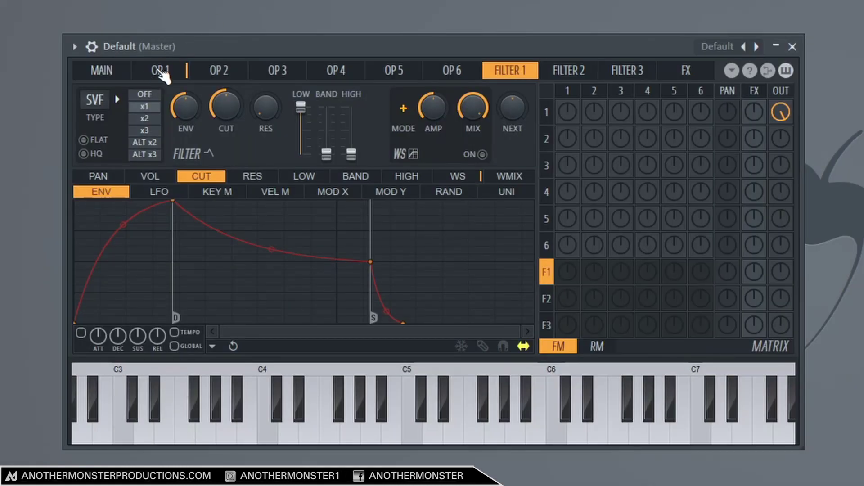
Turn operator 1 into a band-limited saw wave with a frequency ratio of 1.0000x
{"action": "left_click", "coordinate": [161, 72]}
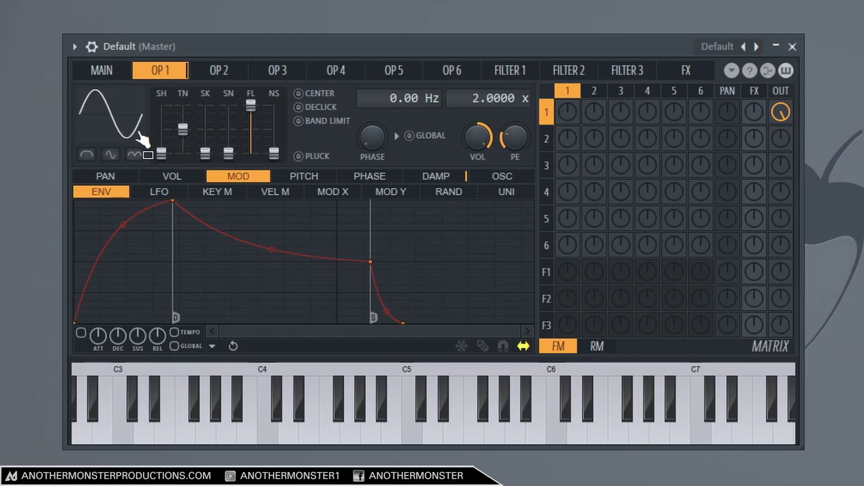
{"action": "right_click", "coordinate": [102, 114]}
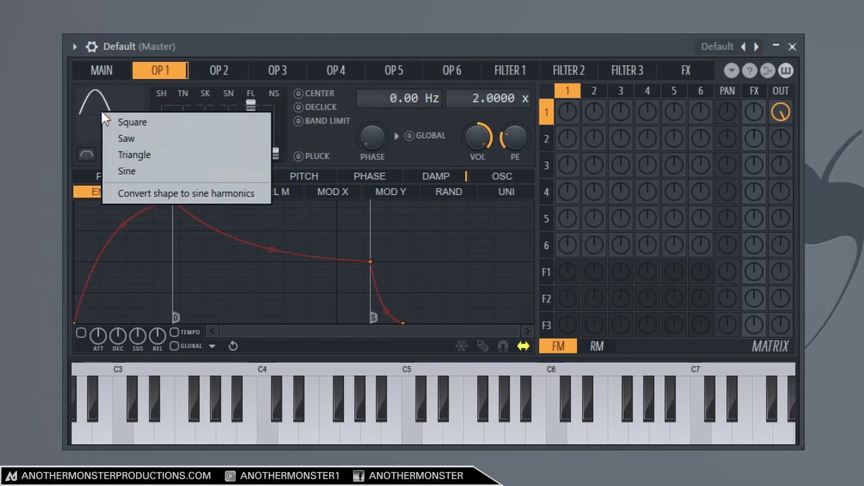
{"action": "left_click", "coordinate": [142, 138]}
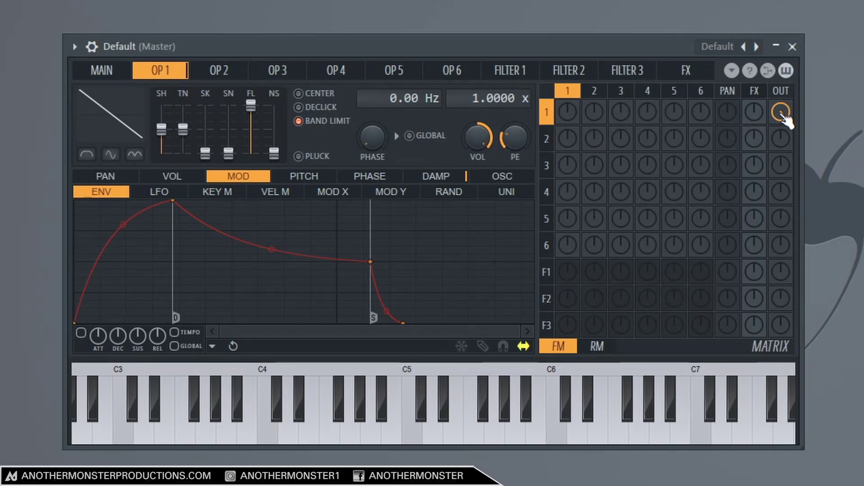
Remove operator 1's direct output, feed it fully into filter 1, and send filter 1 to the output
{"action": "left_click_drag", "start_coordinate": [783, 115], "coordinate": [783, 123]}
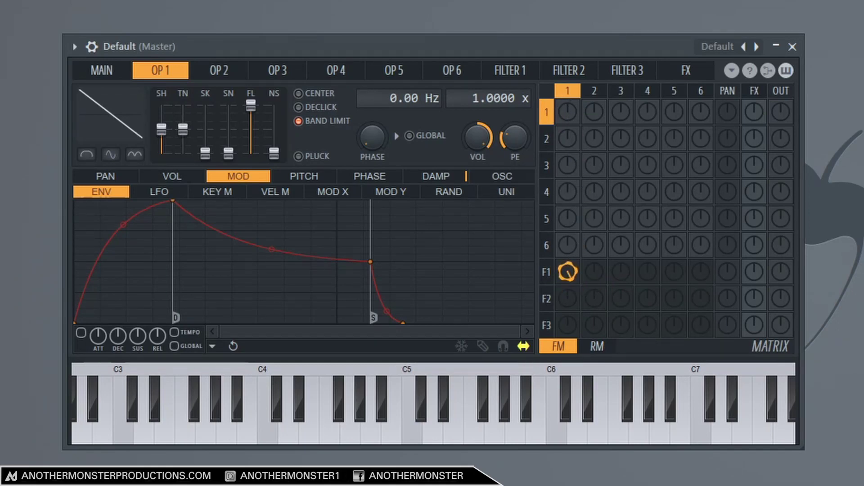
{"action": "left_click", "coordinate": [781, 272]}
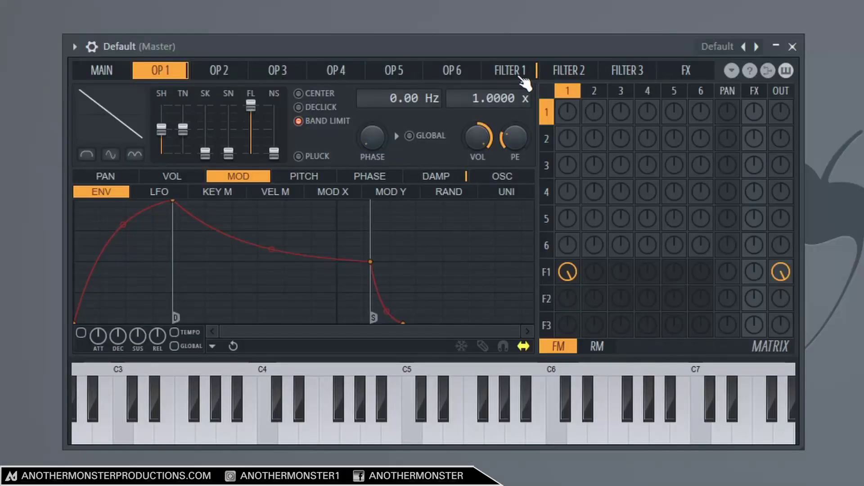
Set filter 1 to the LP2 type with the ALT x3 slope
{"action": "left_click", "coordinate": [509, 71]}
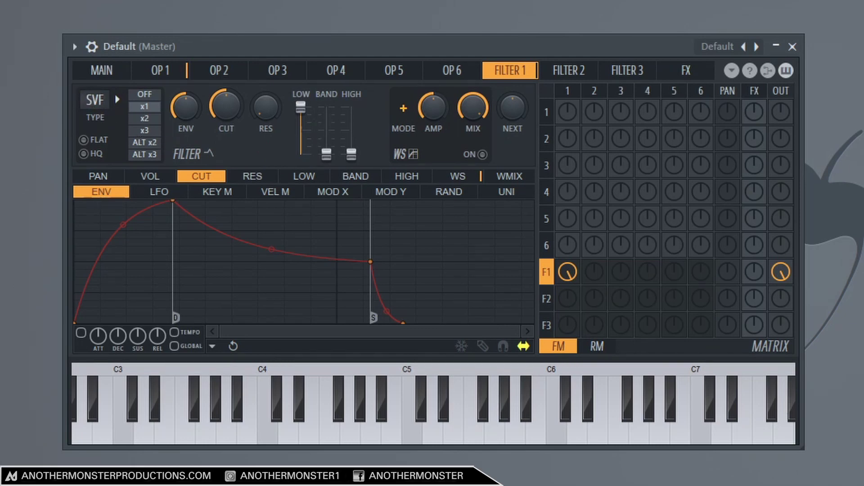
{"action": "left_click_drag", "start_coordinate": [94, 100], "coordinate": [94, 94]}
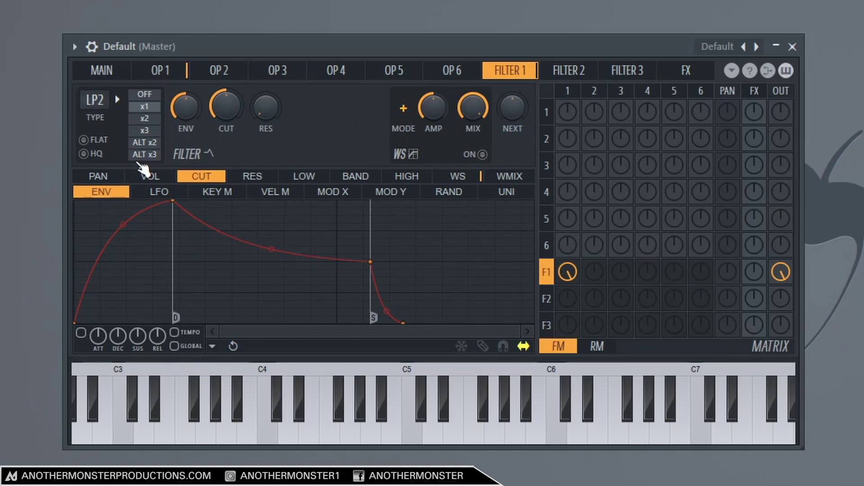
{"action": "left_click", "coordinate": [149, 156]}
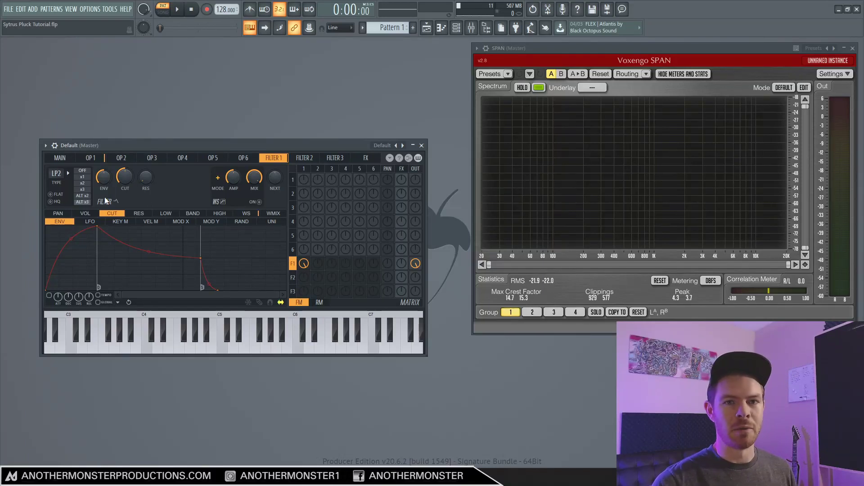
Play the pattern while sweeping filter 1's cutoff frequency to hear its effect, and stop playback
{"action": "key", "text": "space"}
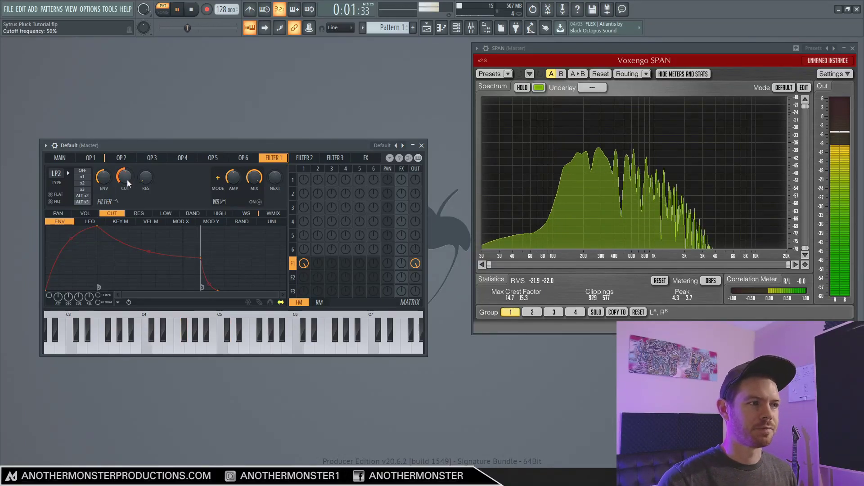
{"action": "mouse_move", "coordinate": [125, 180]}
{"action": "left_mouse_down"}
{"action": "mouse_move", "coordinate": [125, 152]}
{"action": "mouse_move", "coordinate": [126, 192]}
{"action": "mouse_move", "coordinate": [125, 173]}
{"action": "left_mouse_up"}
{"action": "key", "text": "space"}
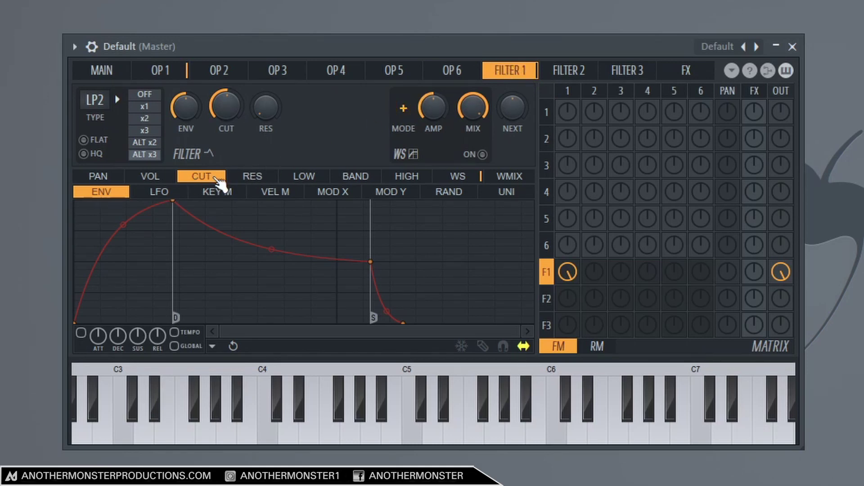
Shape filter 1's cutoff envelope with an instant attack, zero sustain and a short, steeply curved decay
{"action": "left_click", "coordinate": [157, 177]}
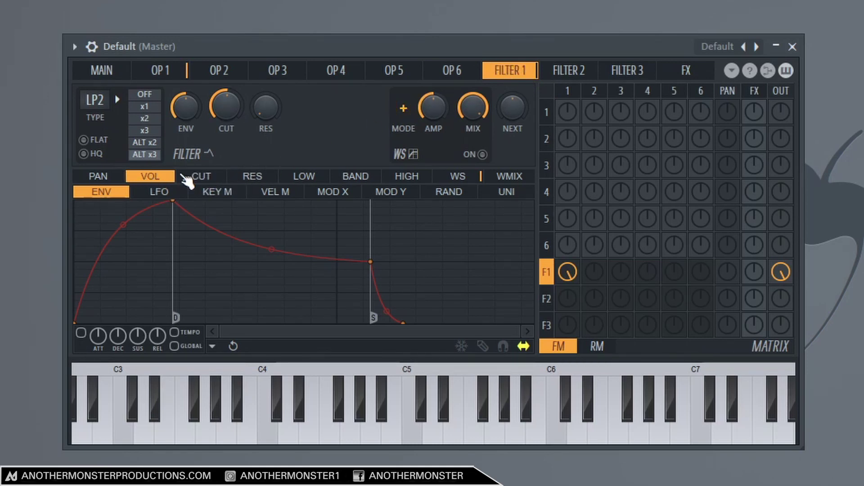
{"action": "left_click", "coordinate": [215, 178]}
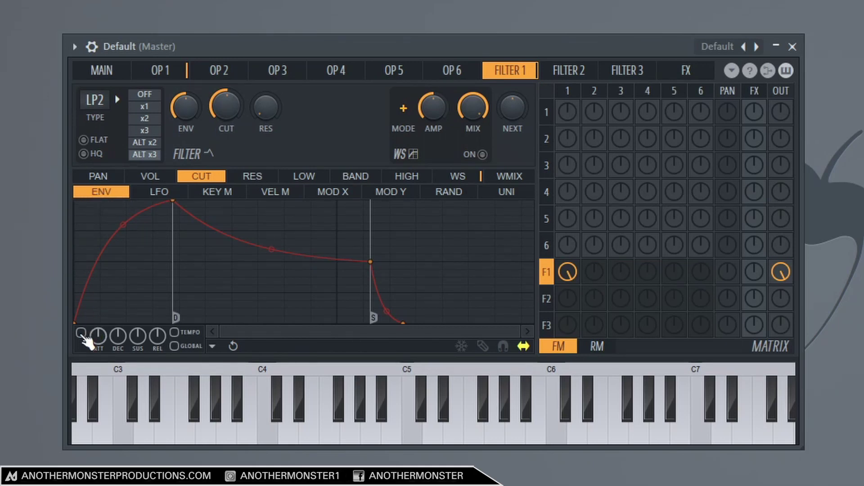
{"action": "left_click_drag", "start_coordinate": [175, 202], "coordinate": [42, 169]}
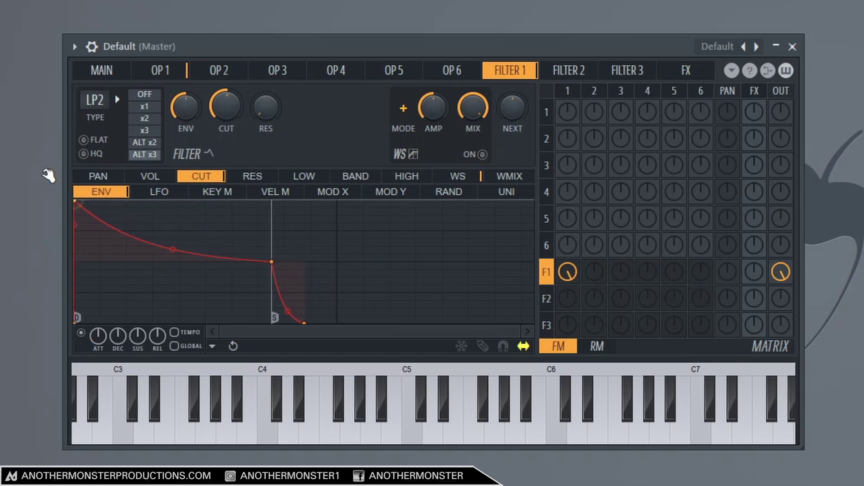
{"action": "mouse_move", "coordinate": [262, 262]}
{"action": "left_mouse_down"}
{"action": "mouse_move", "coordinate": [273, 279]}
{"action": "mouse_move", "coordinate": [244, 339]}
{"action": "mouse_move", "coordinate": [237, 342]}
{"action": "mouse_move", "coordinate": [230, 321]}
{"action": "mouse_move", "coordinate": [208, 325]}
{"action": "left_mouse_up"}
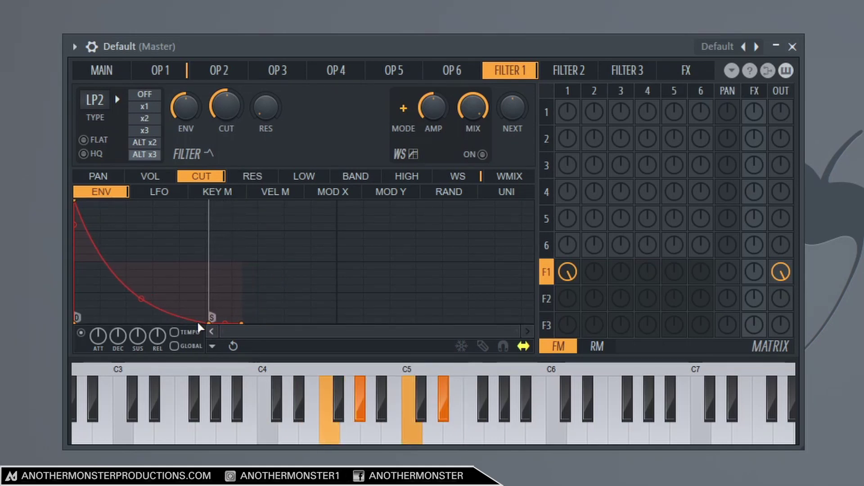
{"action": "left_click_drag", "start_coordinate": [141, 299], "coordinate": [142, 313]}
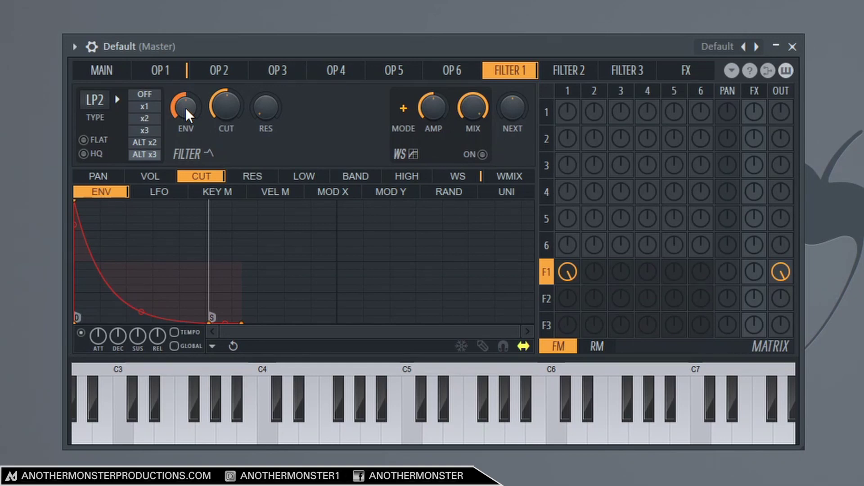
Lower filter 1's envelope amount and make the cutoff envelope's decay curve less steep
{"action": "mouse_move", "coordinate": [186, 107]}
{"action": "left_mouse_down"}
{"action": "mouse_move", "coordinate": [185, 88]}
{"action": "mouse_move", "coordinate": [185, 102]}
{"action": "left_mouse_up"}
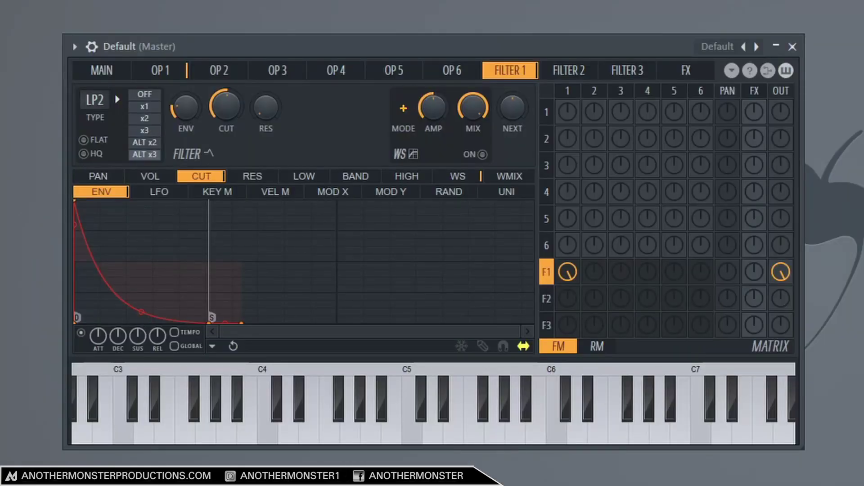
{"action": "left_click_drag", "start_coordinate": [141, 311], "coordinate": [141, 292]}
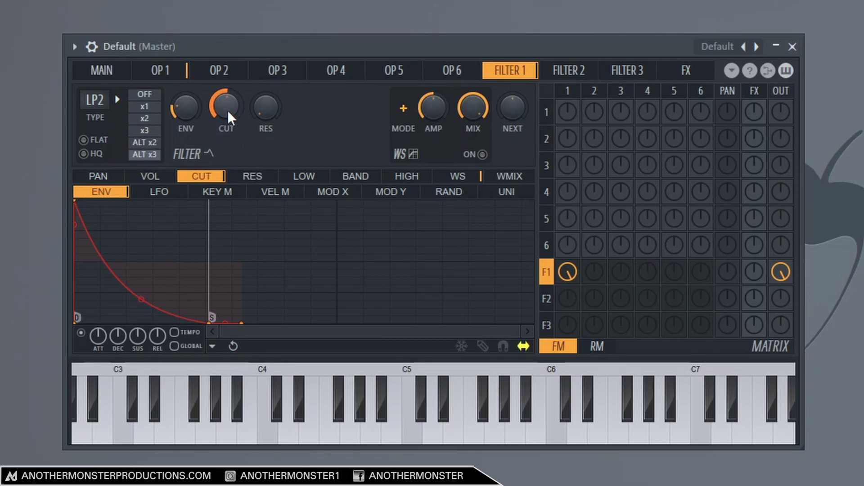
Draw filter 1's cutoff Mod X curve as a straight ramp from below centre up to the maximum
{"action": "left_click", "coordinate": [102, 70]}
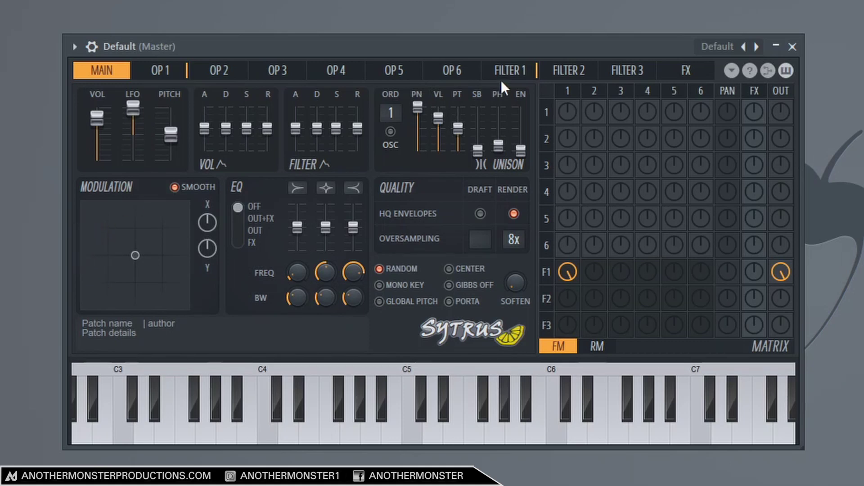
{"action": "left_click", "coordinate": [514, 77]}
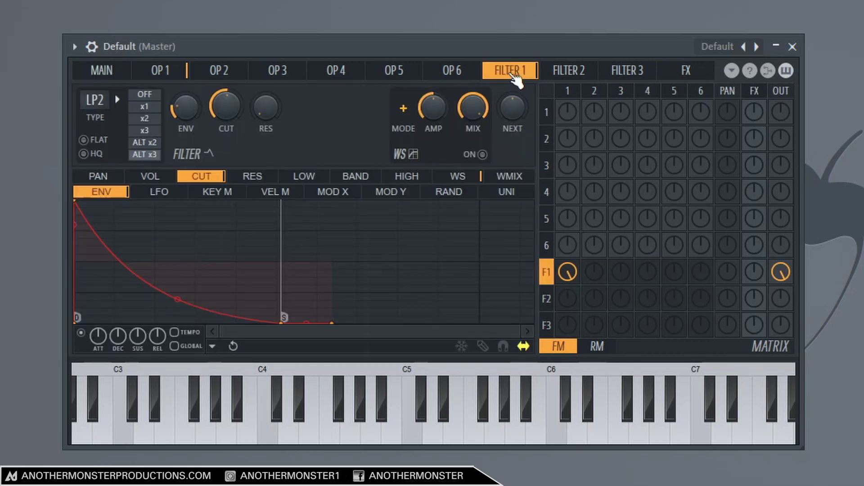
{"action": "left_click", "coordinate": [334, 193]}
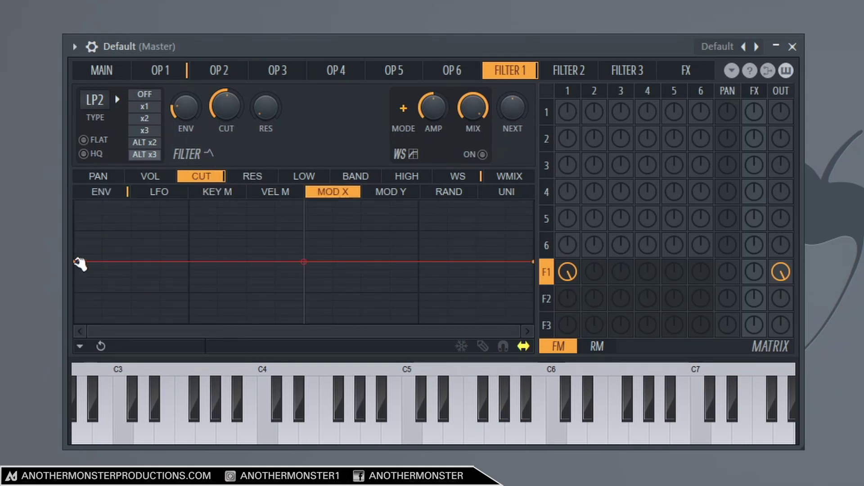
{"action": "left_click_drag", "start_coordinate": [80, 264], "coordinate": [68, 296]}
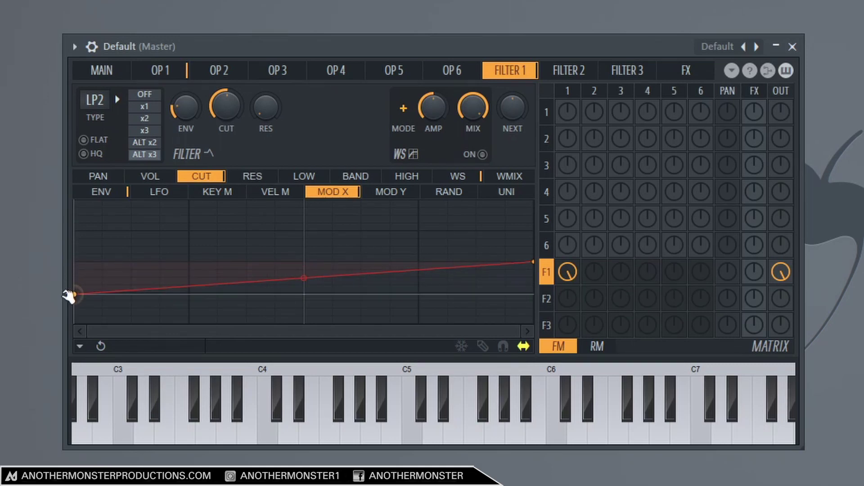
{"action": "left_click_drag", "start_coordinate": [533, 266], "coordinate": [522, 148]}
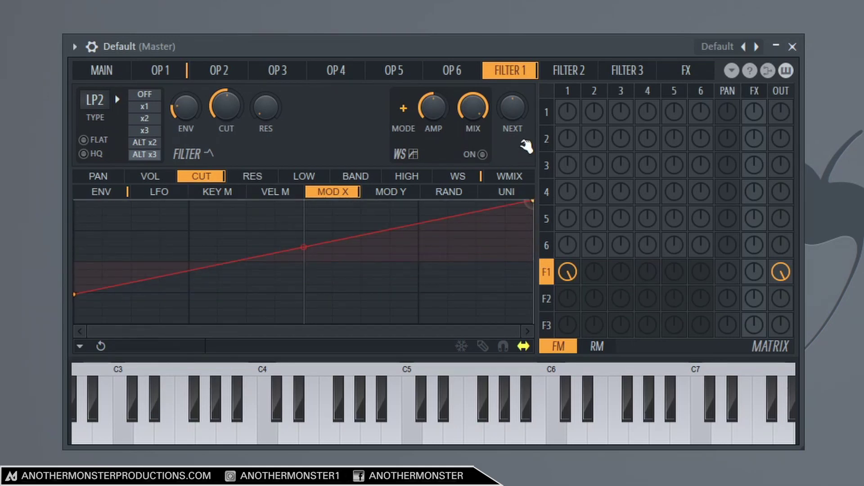
Set the unison order to 3 and audition the cutoff modulation by moving the modulation pad along X
{"action": "left_click", "coordinate": [102, 72]}
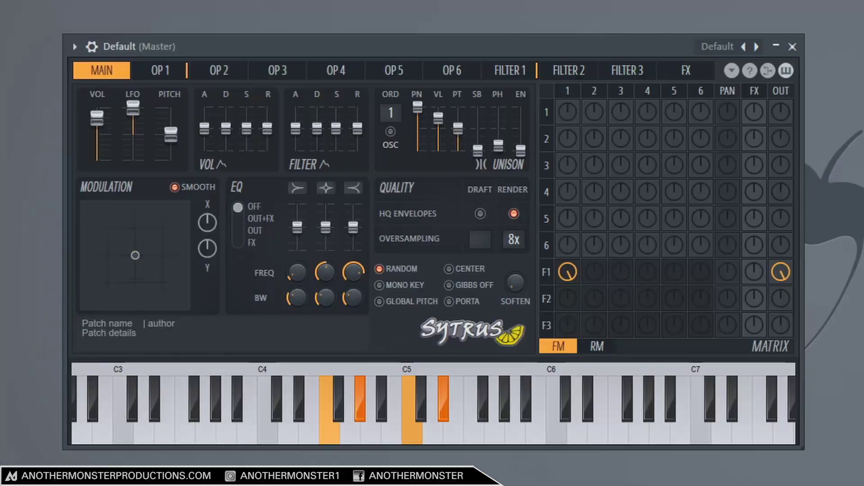
{"action": "left_click_drag", "start_coordinate": [77, 255], "coordinate": [82, 271]}
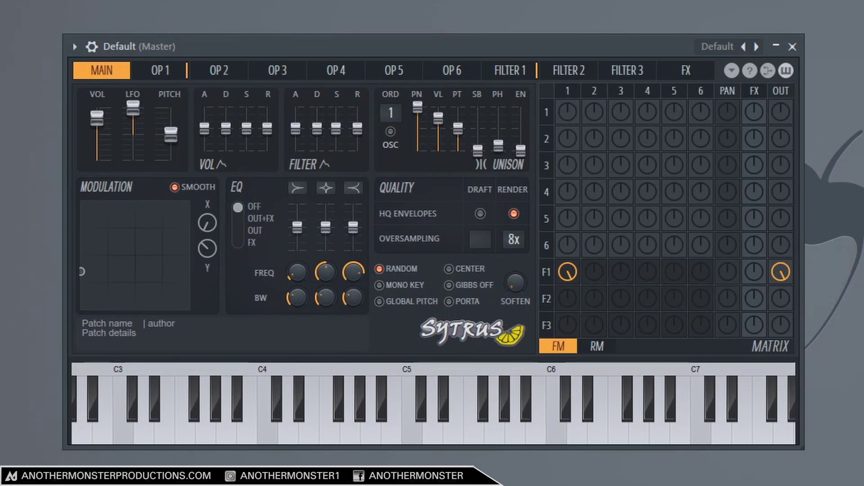
{"action": "left_click_drag", "start_coordinate": [391, 112], "coordinate": [391, 106]}
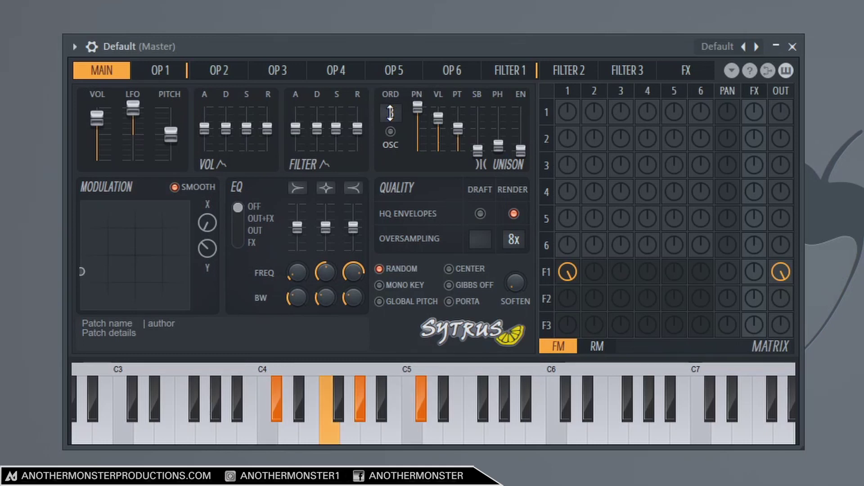
{"action": "left_click_drag", "start_coordinate": [92, 273], "coordinate": [121, 250]}
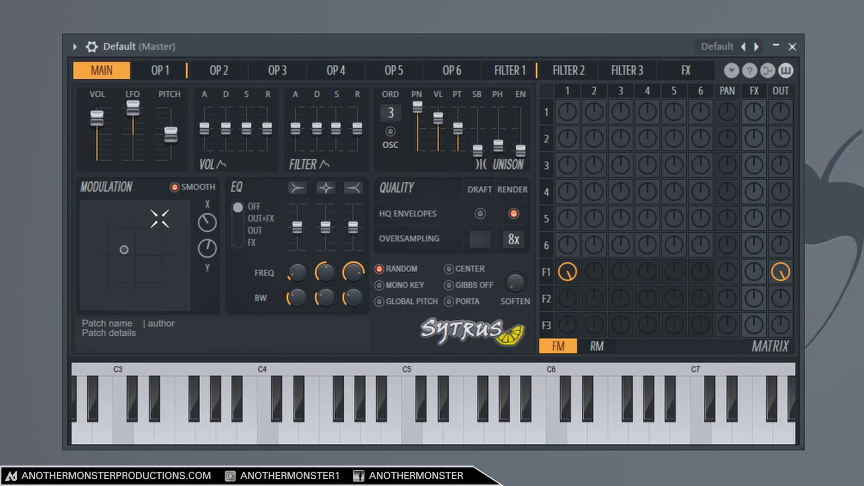
Send filter 1 to the effects section, set the chorus order to 0 and enable the reverb
{"action": "left_click", "coordinate": [697, 71]}
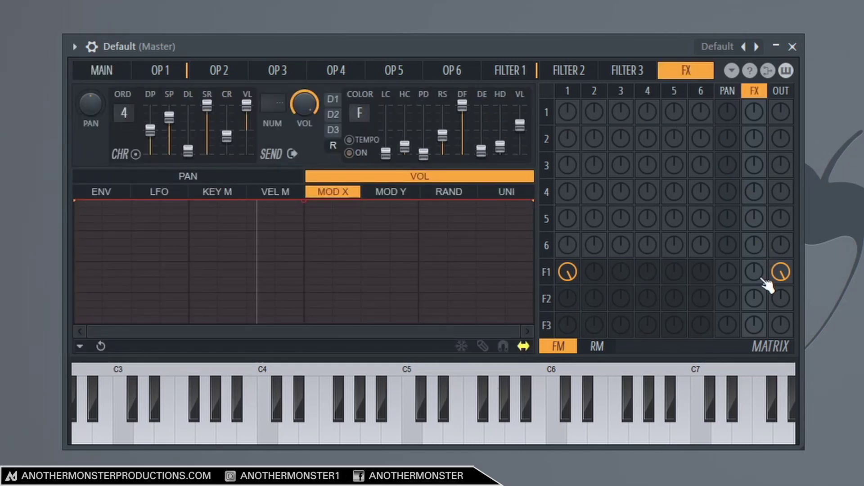
{"action": "left_click_drag", "start_coordinate": [762, 279], "coordinate": [762, 243]}
Draw the effects volume Mod Y curve as a ramp from near zero up to the maximum
{"action": "left_click", "coordinate": [391, 192]}
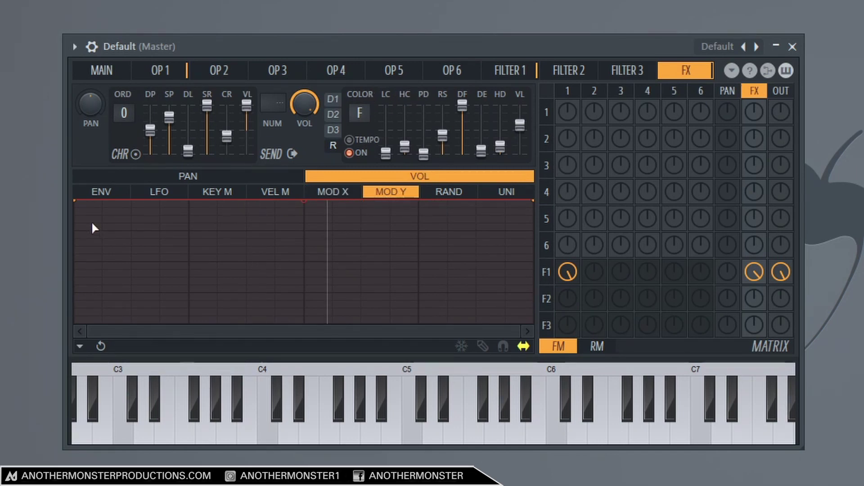
{"action": "left_click_drag", "start_coordinate": [79, 203], "coordinate": [38, 318]}
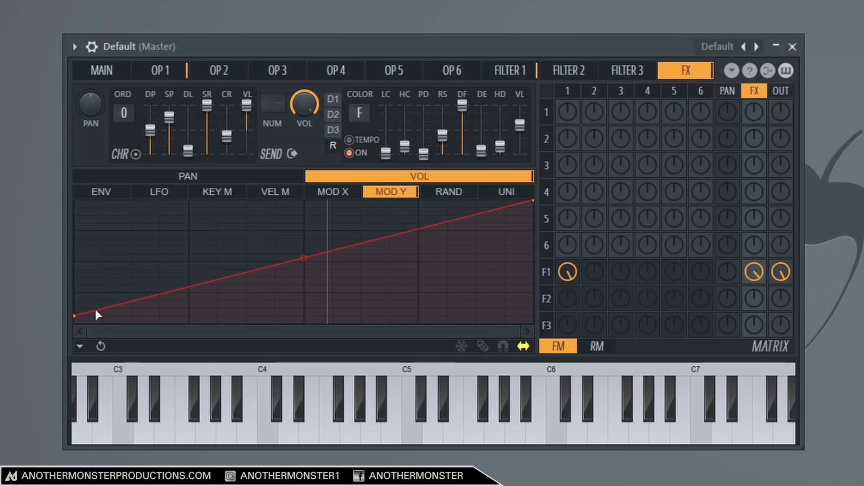
Audition the combined X and Y modulation by sweeping the modulation pad from its minimum corner towards its maximum corner
{"action": "left_click", "coordinate": [103, 72]}
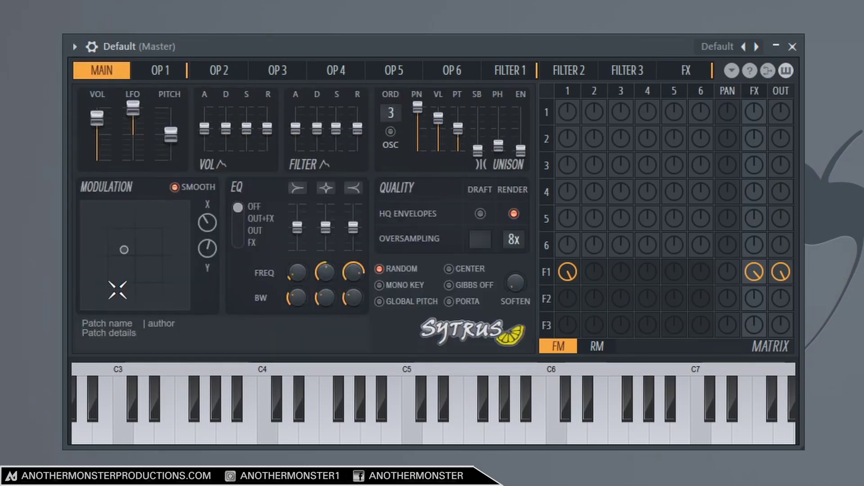
{"action": "left_click_drag", "start_coordinate": [125, 249], "coordinate": [81, 309]}
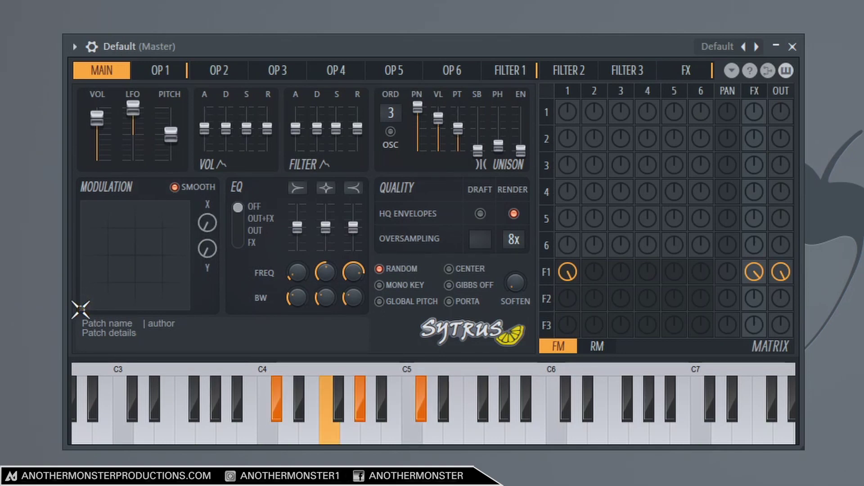
{"action": "mouse_move", "coordinate": [81, 309]}
{"action": "left_mouse_down"}
{"action": "mouse_move", "coordinate": [86, 209]}
{"action": "mouse_move", "coordinate": [122, 219]}
{"action": "mouse_move", "coordinate": [177, 216]}
{"action": "left_mouse_up"}
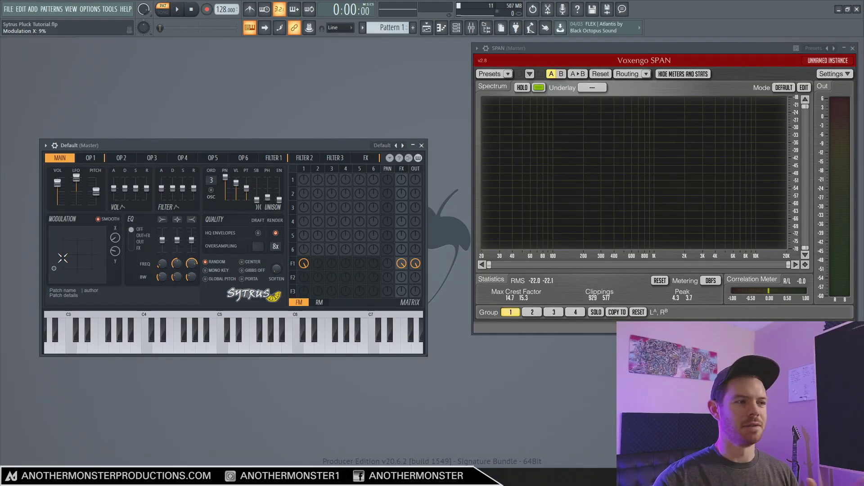